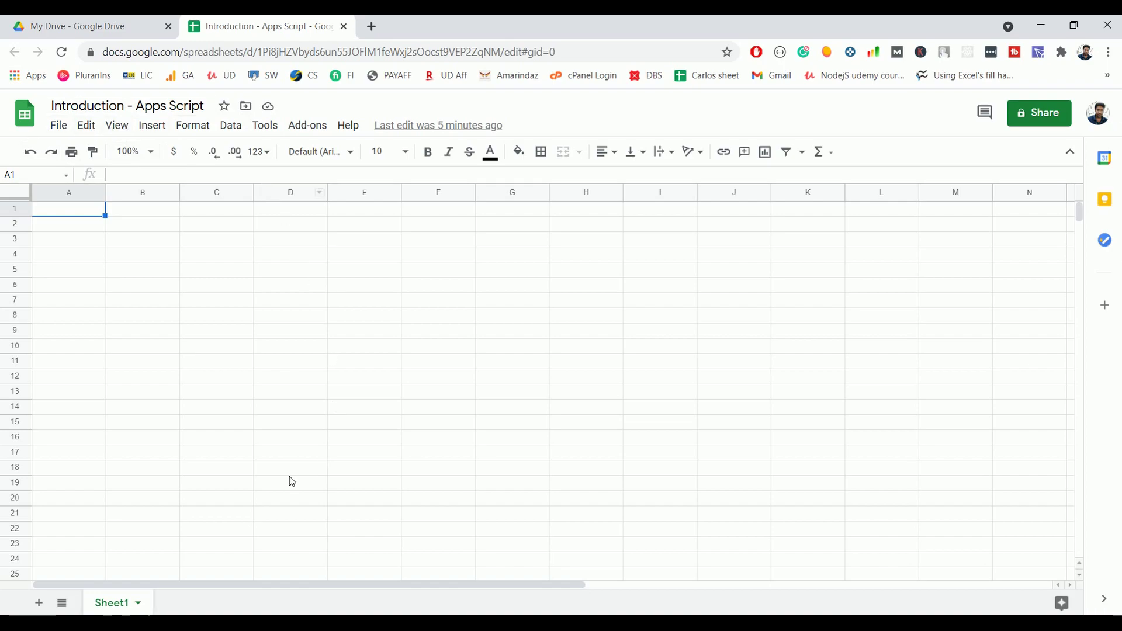
- Open the Tools menu of the 'Introduction - Apps Script' spreadsheet
{"action": "left_click", "coordinate": [265, 128]}
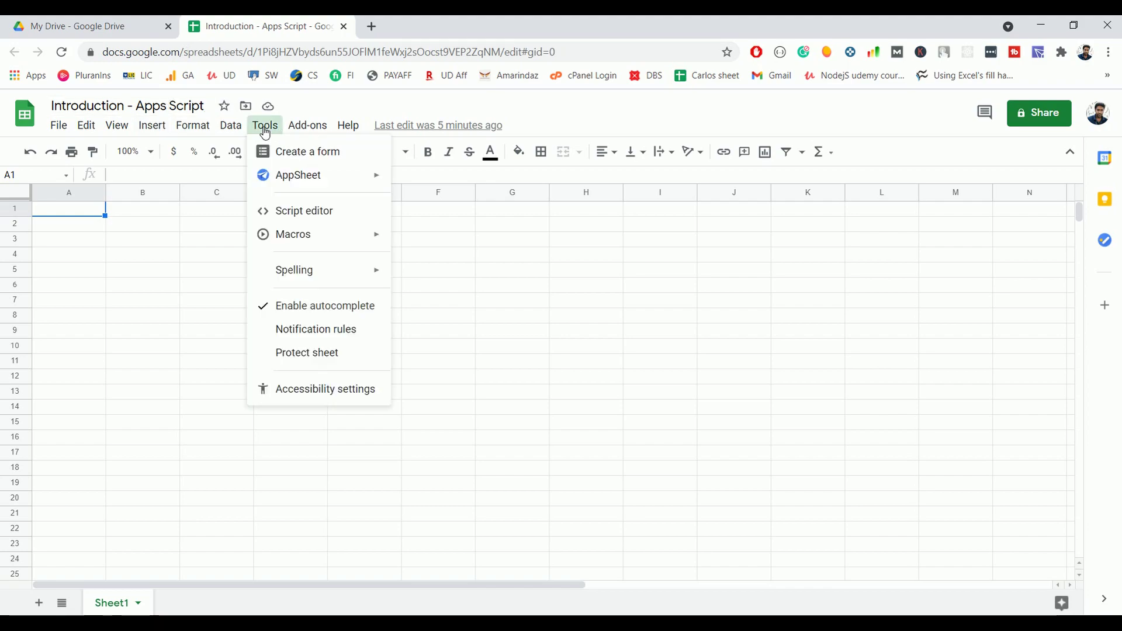
- Open the script editor and rename the untitled project to 'Hello World'
{"action": "left_click", "coordinate": [318, 213]}
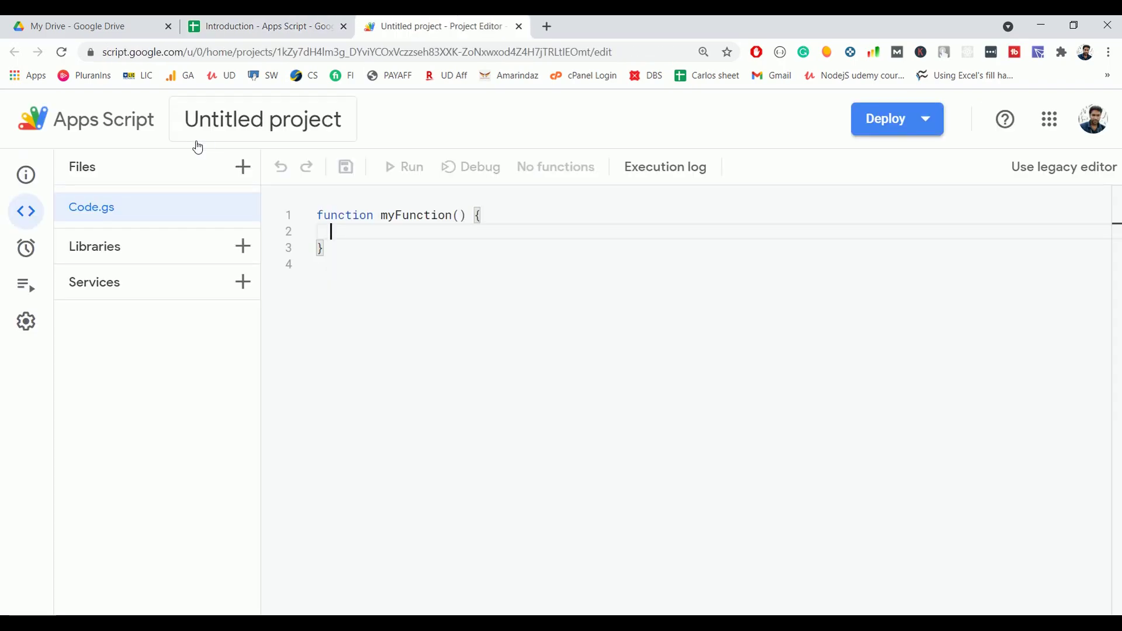
{"action": "left_click", "coordinate": [243, 125]}
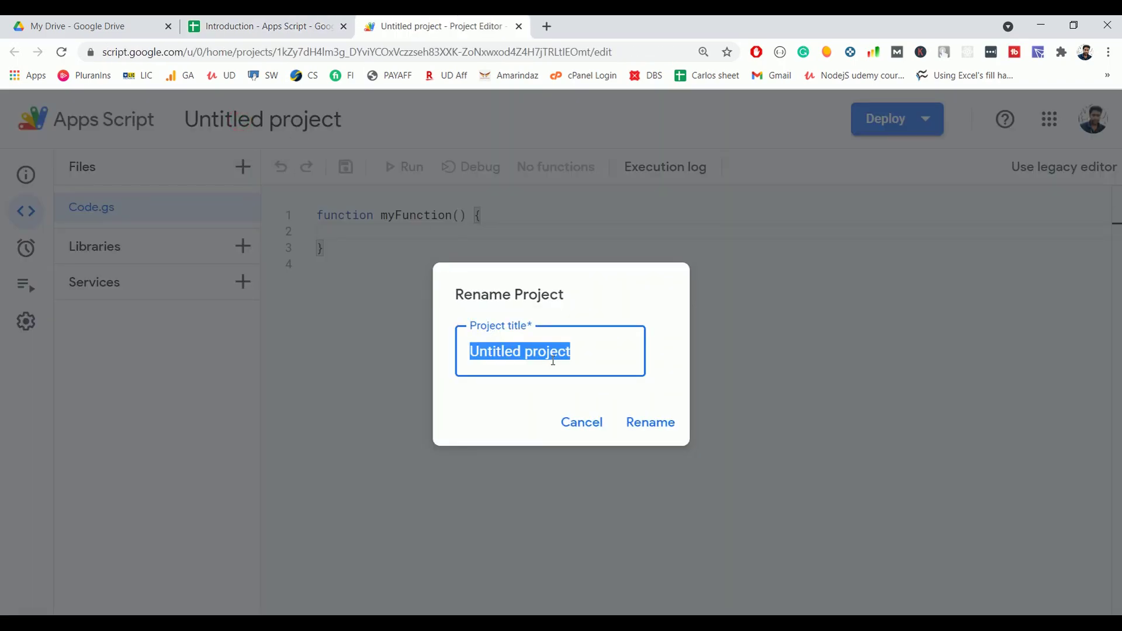
{"action": "type", "text": "He"}
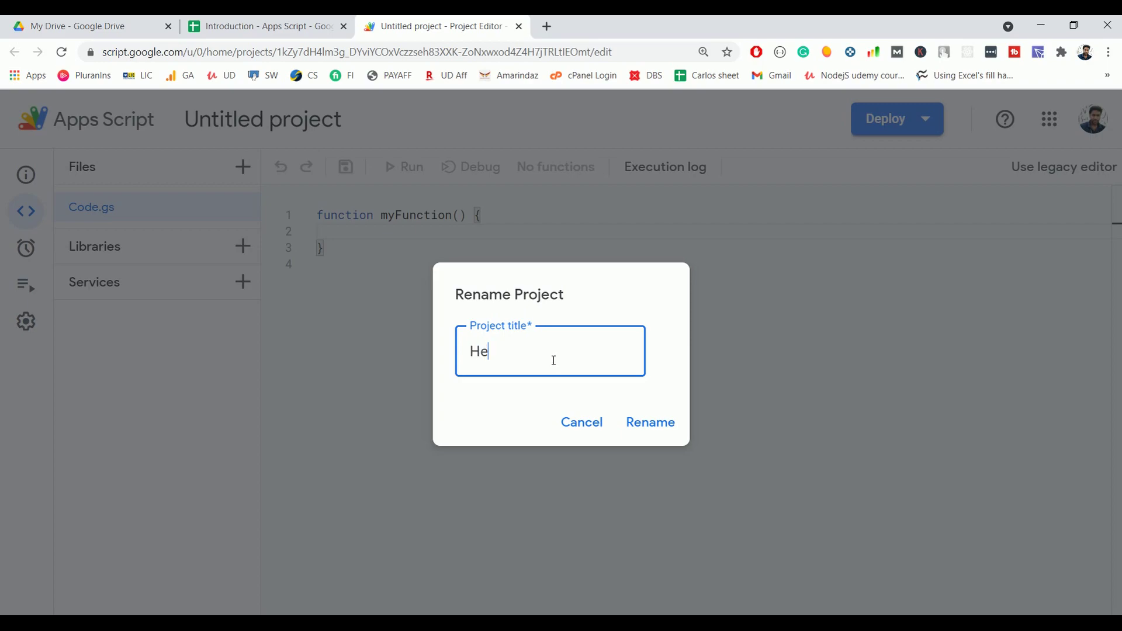
{"action": "type", "text": "llo"}
{"action": "type", "text": " World"}
{"action": "left_click", "coordinate": [634, 436]}
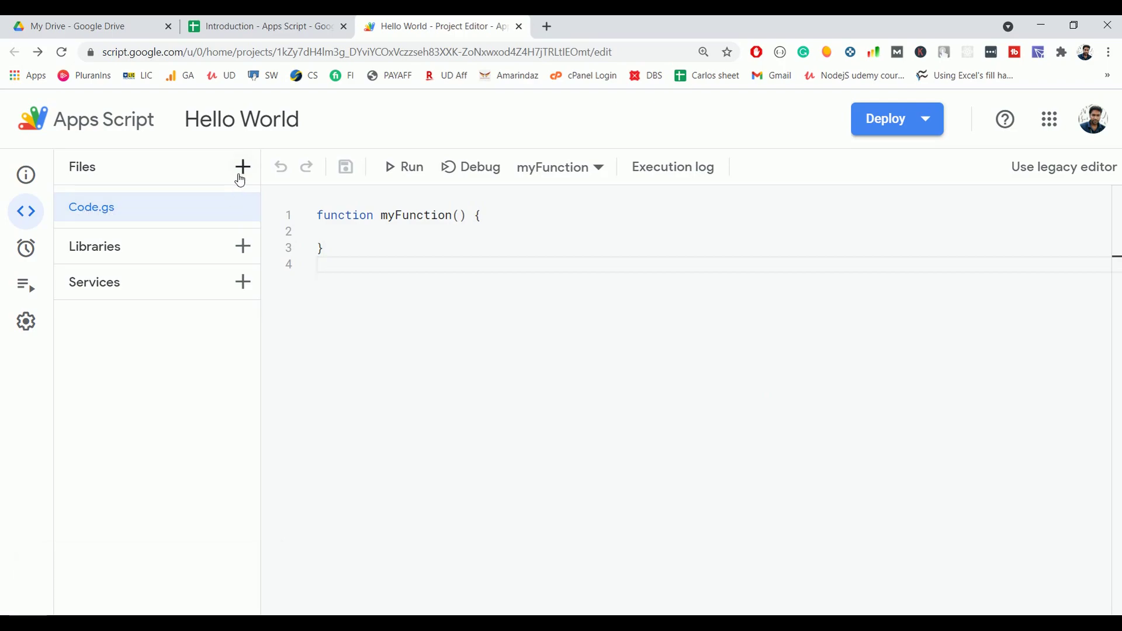
{"action": "mouse_move", "coordinate": [91, 207]}
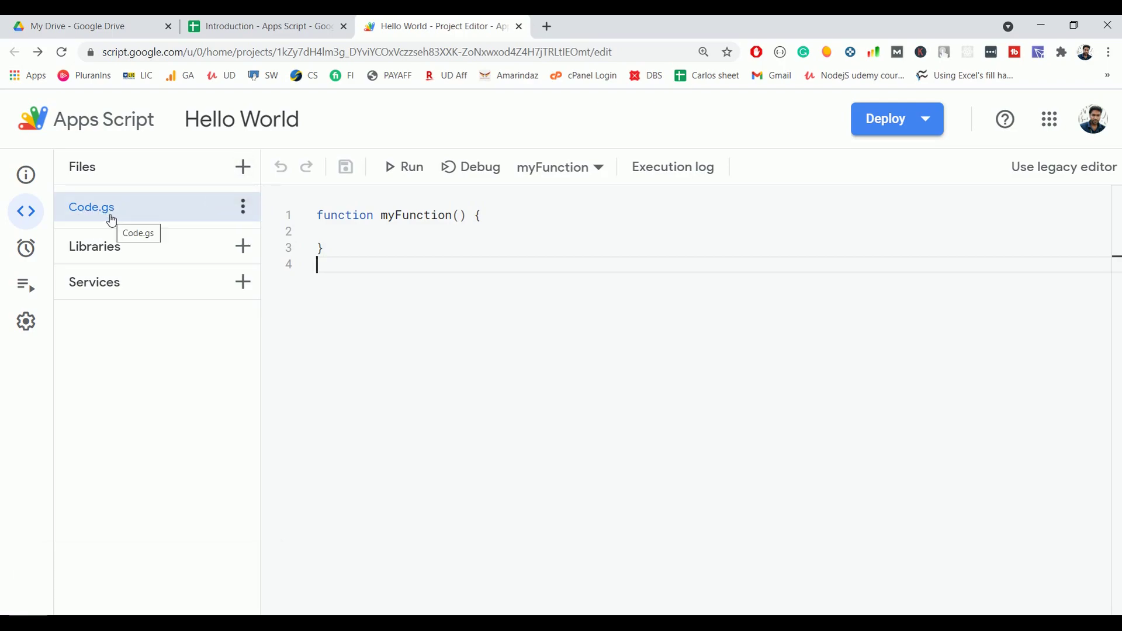
{"action": "left_click", "coordinate": [243, 169]}
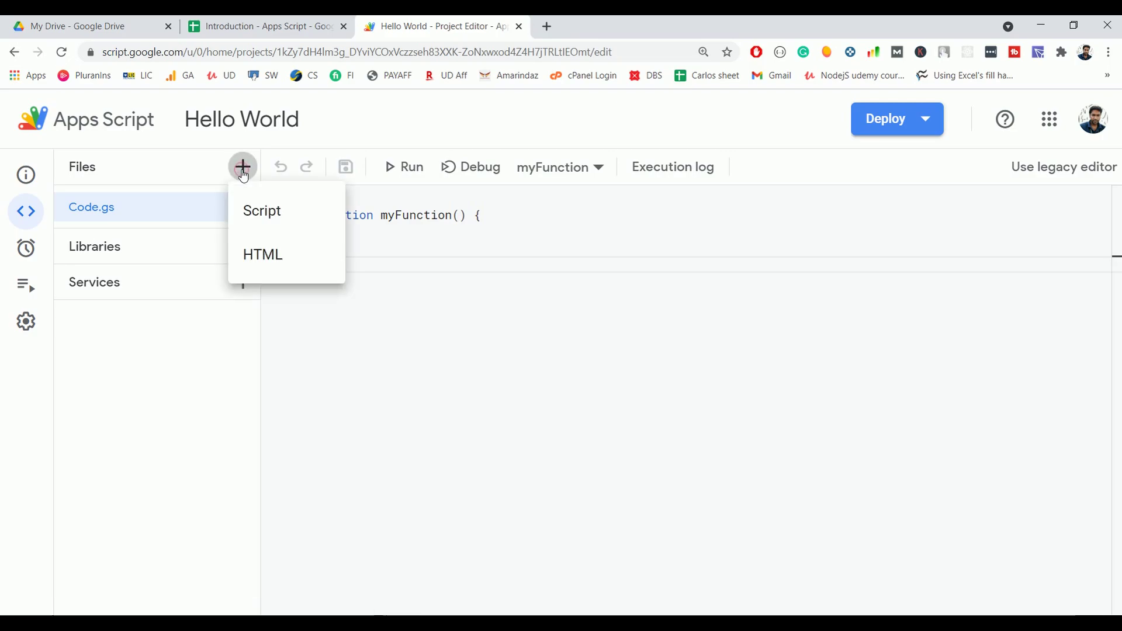
{"action": "left_click", "coordinate": [279, 213]}
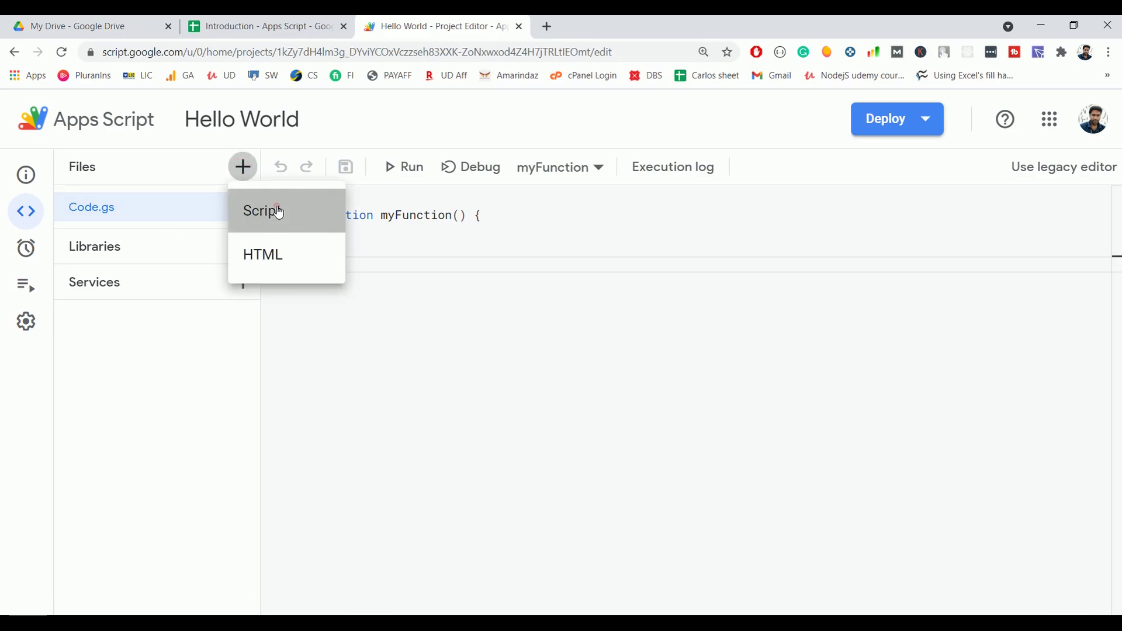
{"action": "type", "text": "tes"}
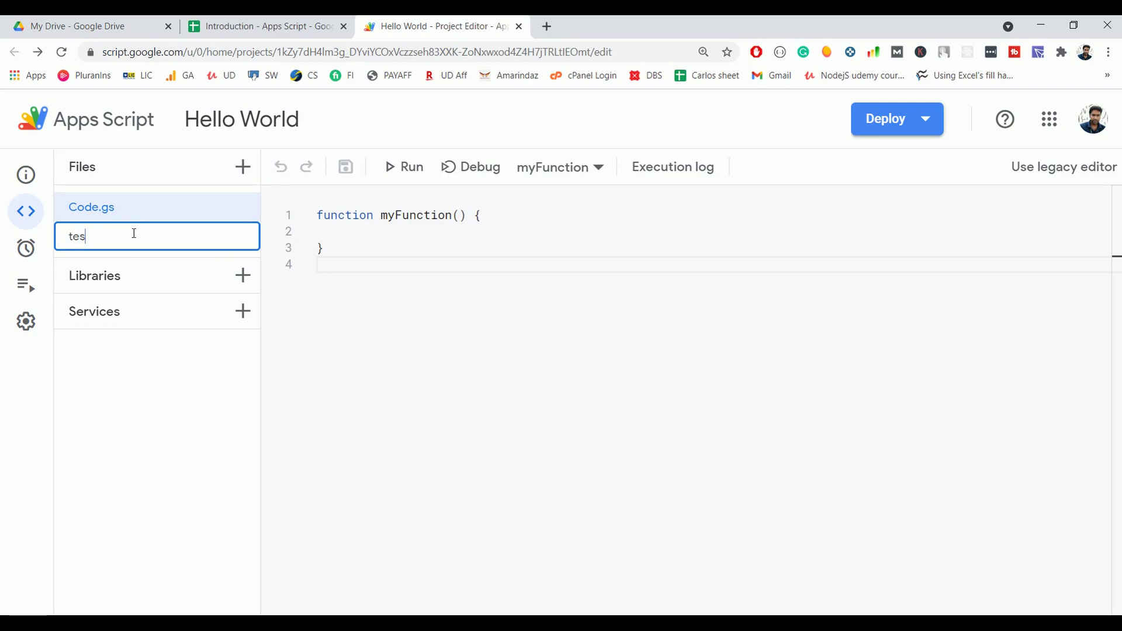
{"action": "type", "text": "t1"}
{"action": "key", "text": "Return"}
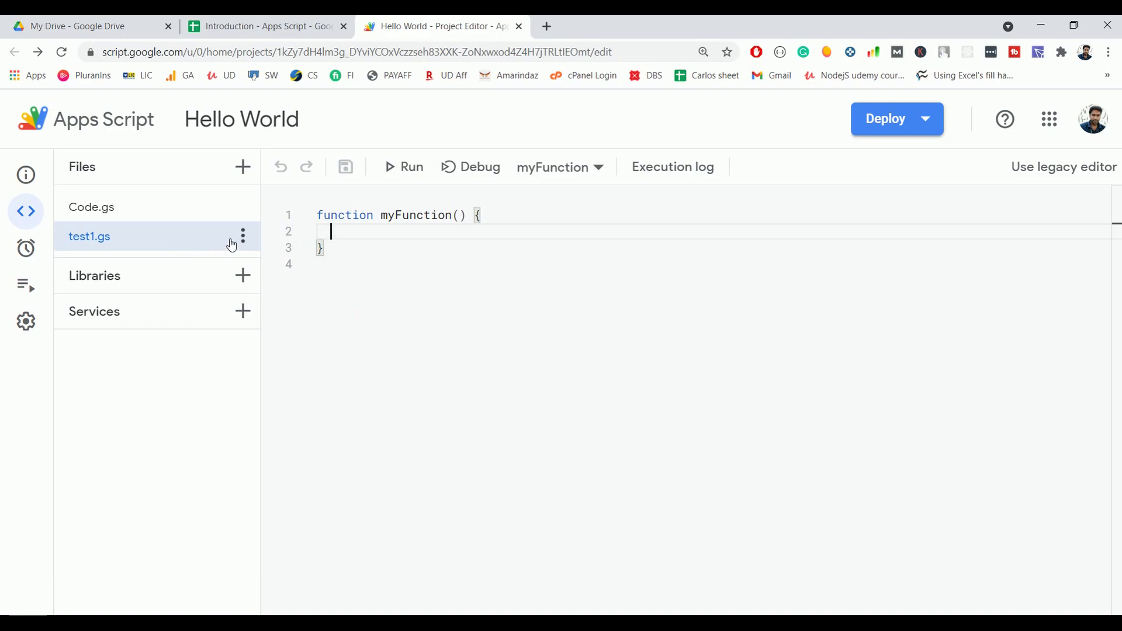
{"action": "left_click", "coordinate": [243, 236]}
{"action": "left_click", "coordinate": [286, 372]}
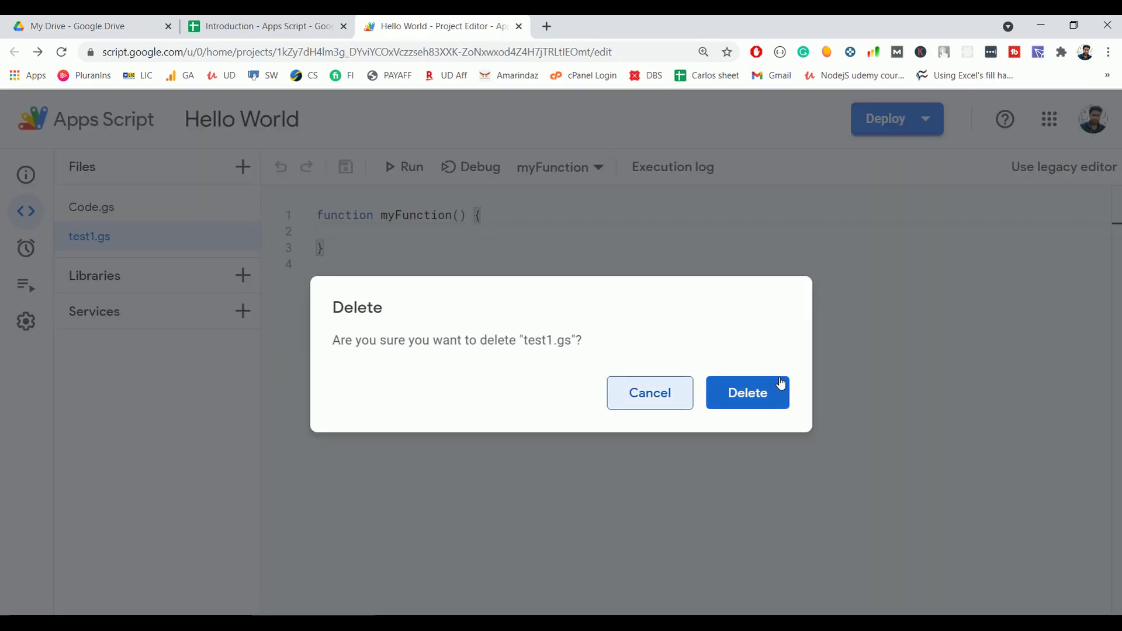
{"action": "left_click", "coordinate": [752, 388]}
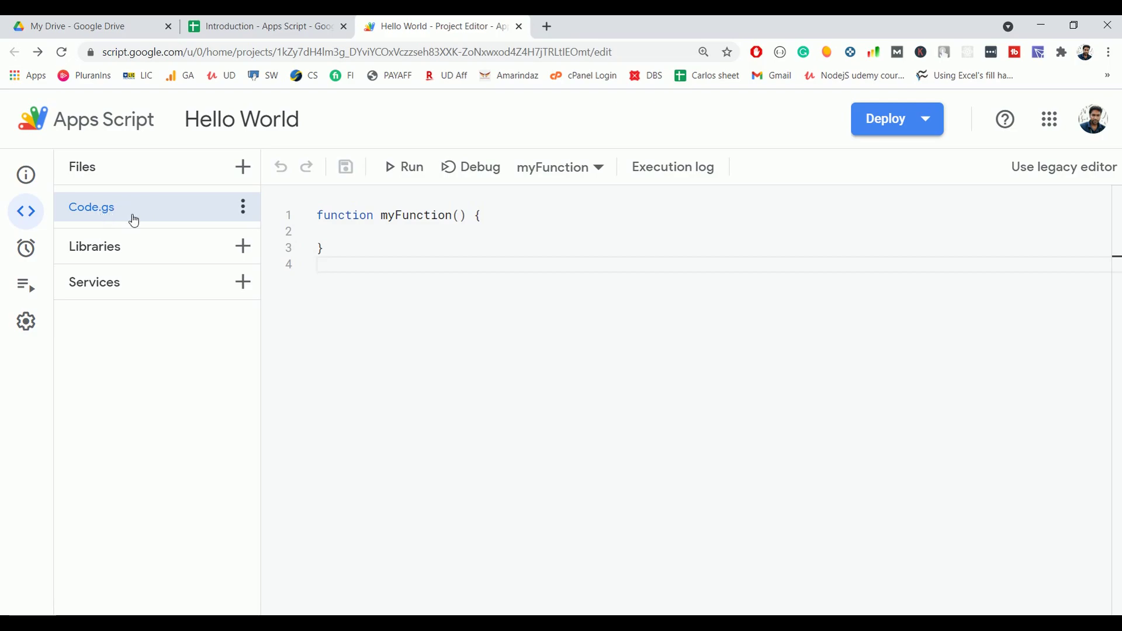
- Correct the function name to helloworld and look over the code on lines 1–4
{"action": "double_click", "coordinate": [392, 216]}
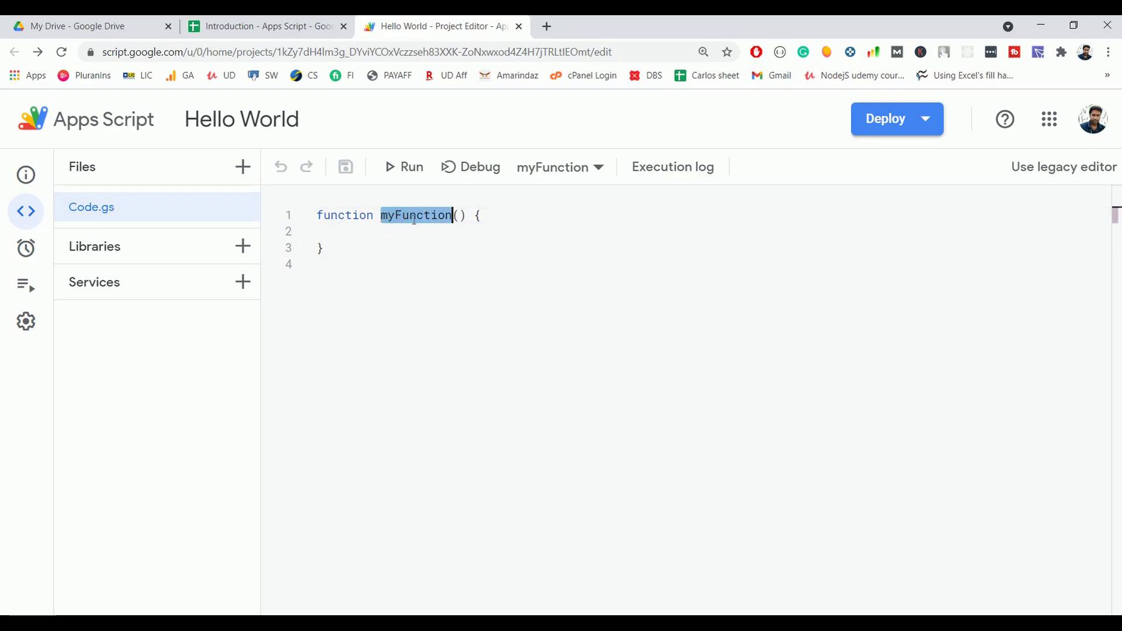
{"action": "type", "text": "h"}
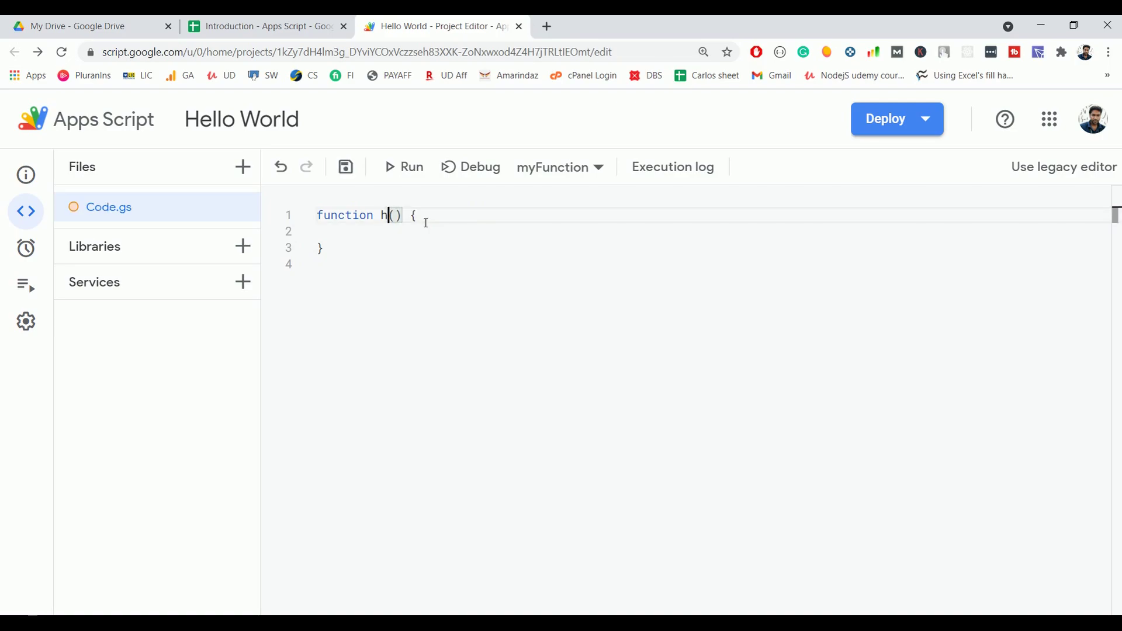
{"action": "type", "text": "ellowo"}
{"action": "type", "text": "rk"}
{"action": "key", "text": "BackSpace"}
{"action": "type", "text": "l"}
{"action": "type", "text": "d"}
{"action": "left_click", "coordinate": [390, 240]}
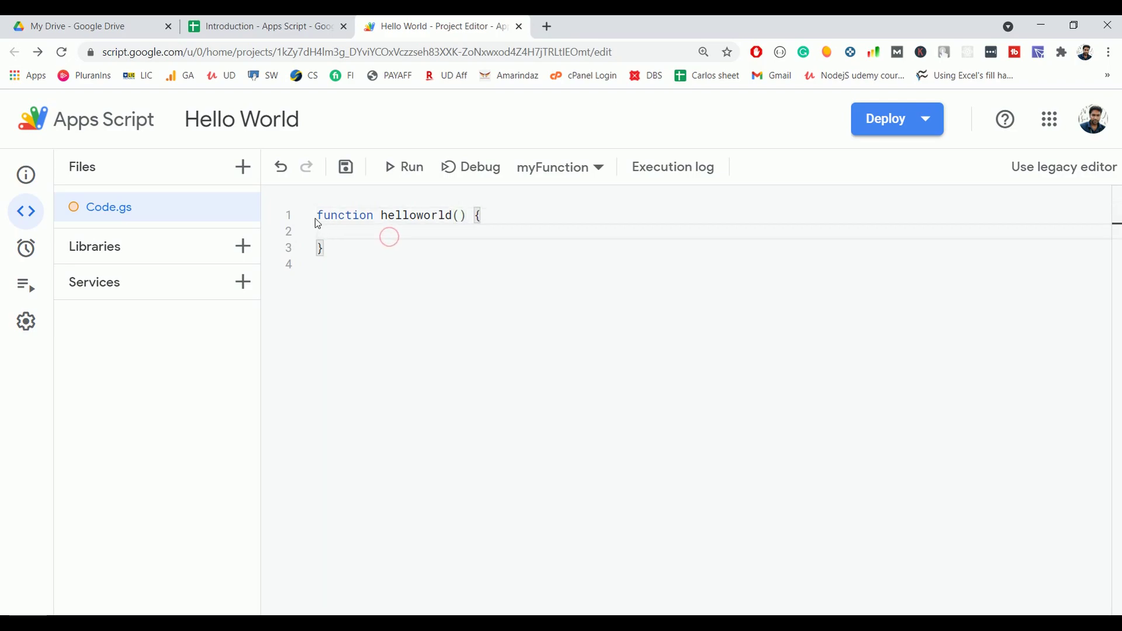
{"action": "left_click_drag", "start_coordinate": [317, 215], "coordinate": [387, 273]}
{"action": "left_click", "coordinate": [387, 273]}
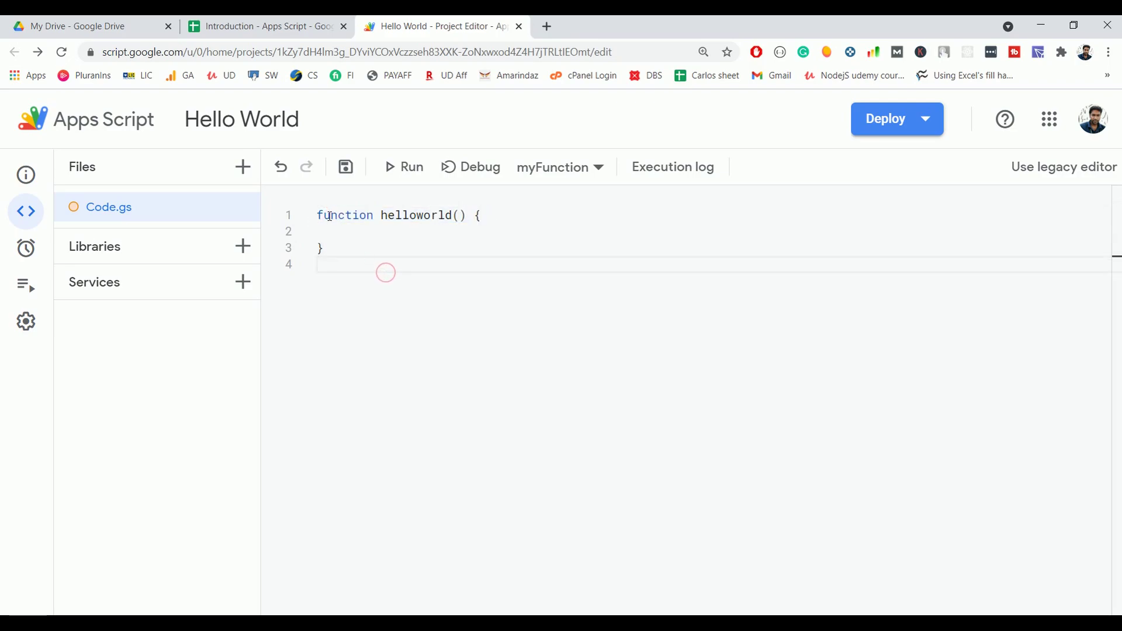
{"action": "left_click", "coordinate": [332, 215]}
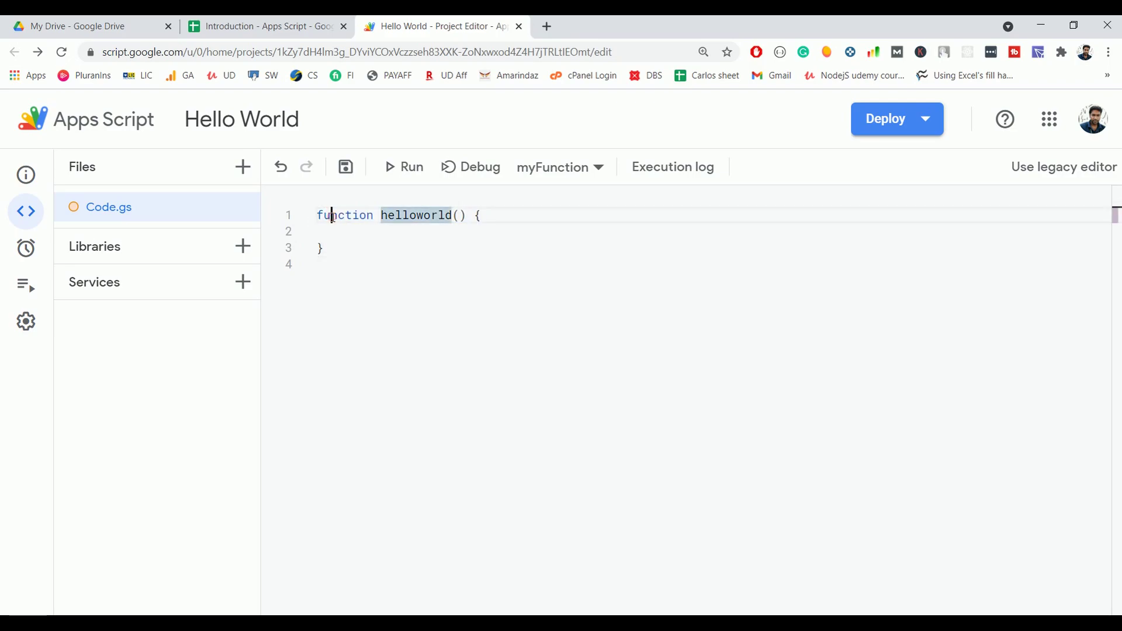
{"action": "double_click", "coordinate": [395, 216]}
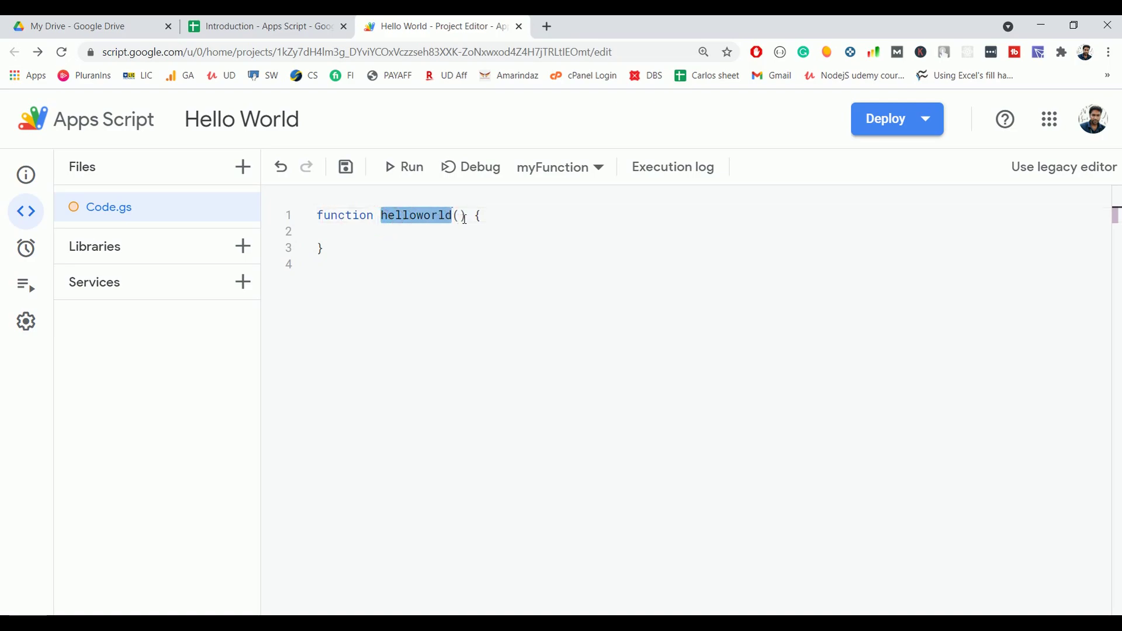
{"action": "left_click", "coordinate": [455, 216]}
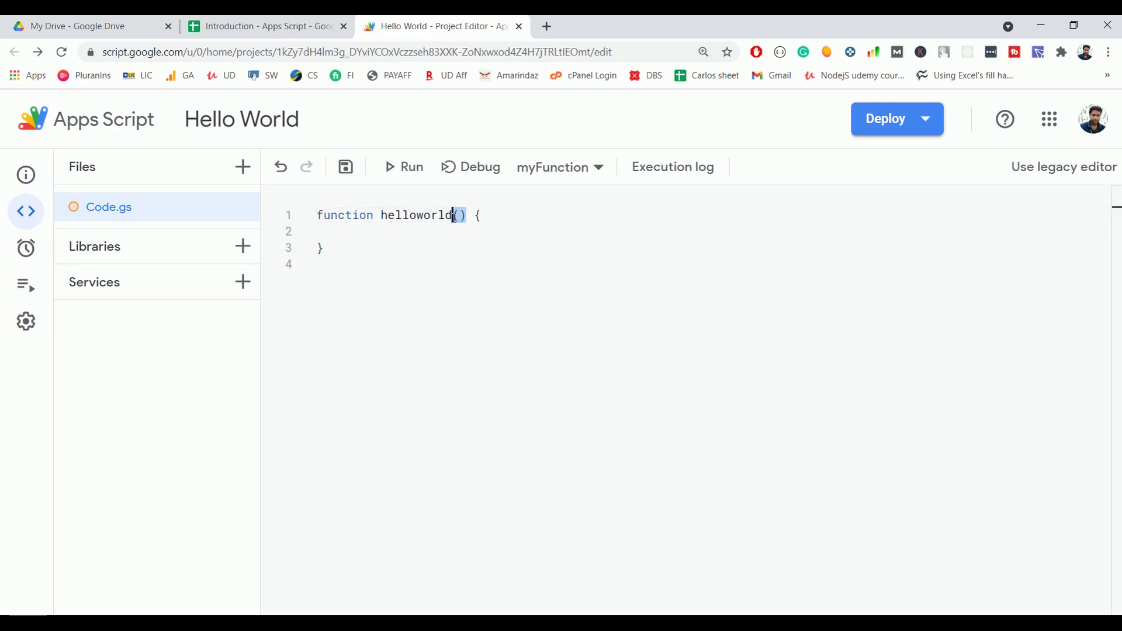
{"action": "left_click", "coordinate": [483, 216]}
{"action": "left_click", "coordinate": [334, 253]}
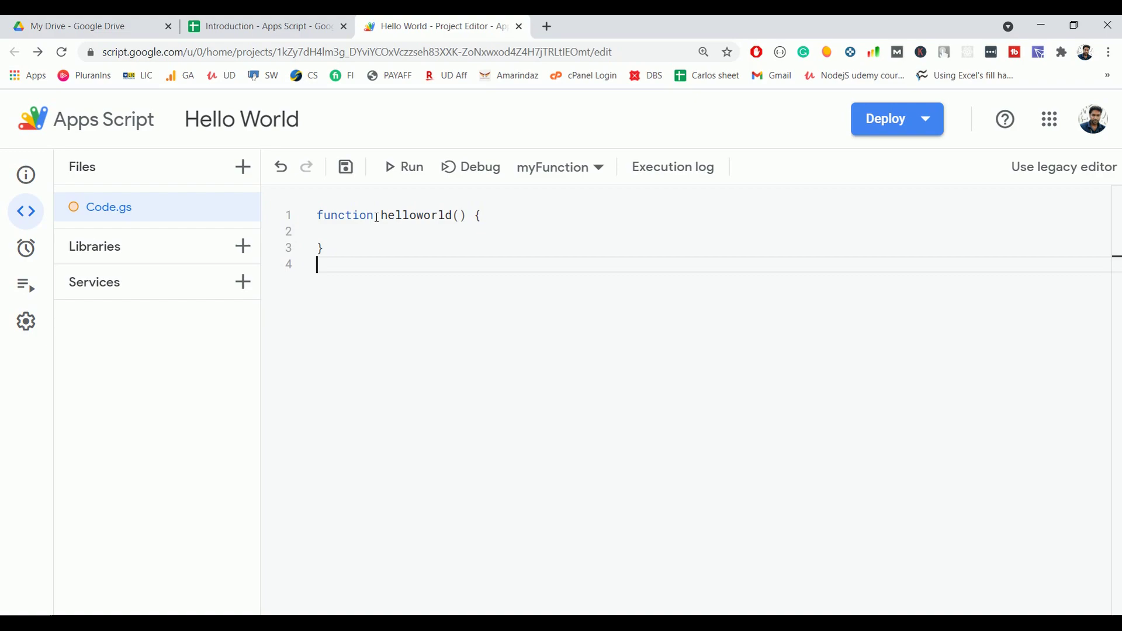
- Delete the function keyword, then undo the arrow characters typed before the brace
{"action": "left_click_drag", "start_coordinate": [383, 217], "coordinate": [318, 216]}
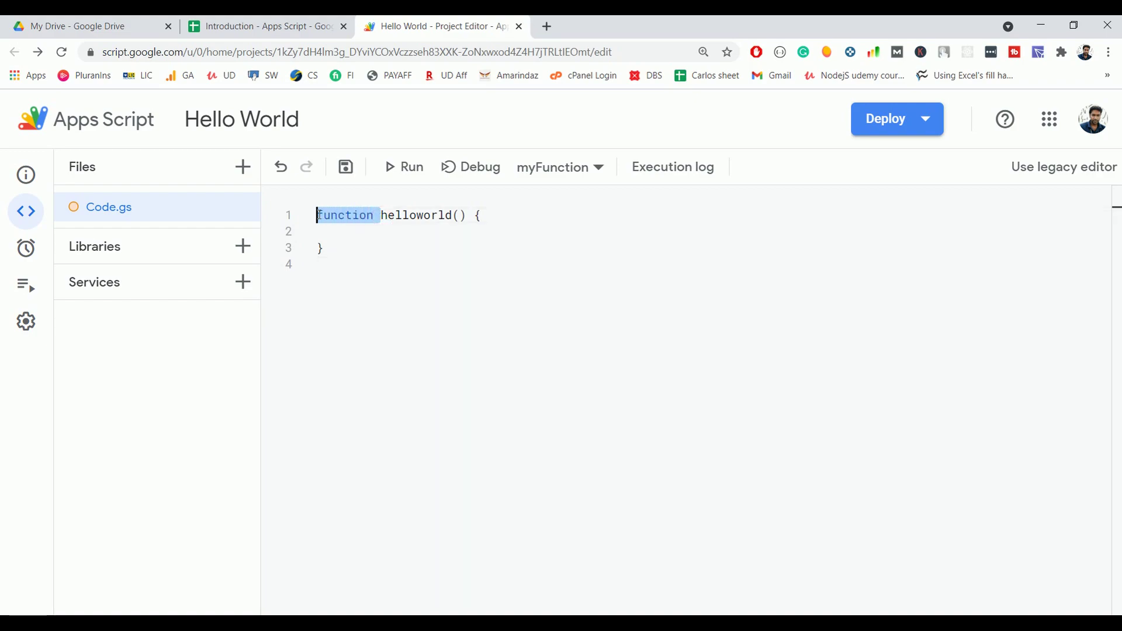
{"action": "key", "text": "BackSpace"}
{"action": "left_click", "coordinate": [409, 216]}
{"action": "type", "text": "="}
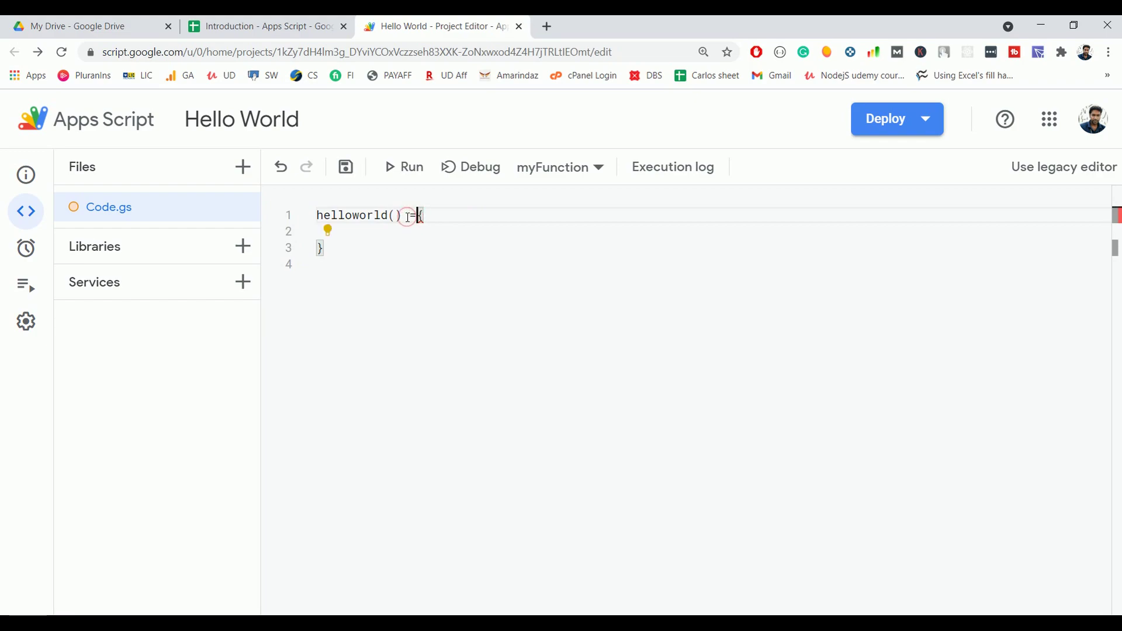
{"action": "type", "text": ">"}
{"action": "left_click_drag", "start_coordinate": [351, 258], "coordinate": [313, 220]}
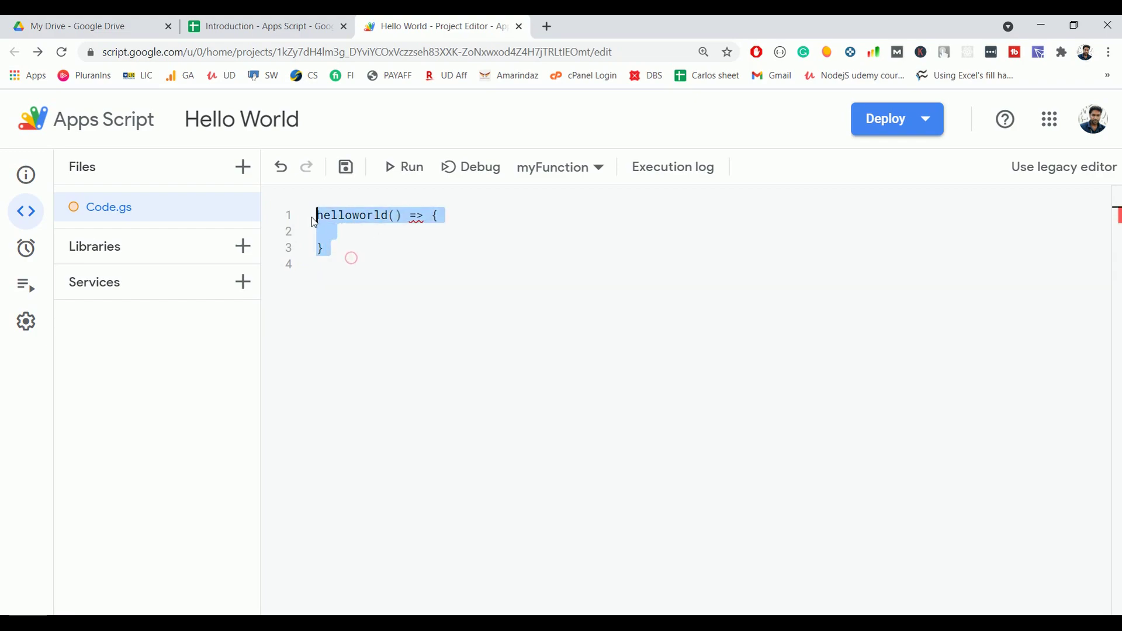
{"action": "left_click", "coordinate": [413, 263]}
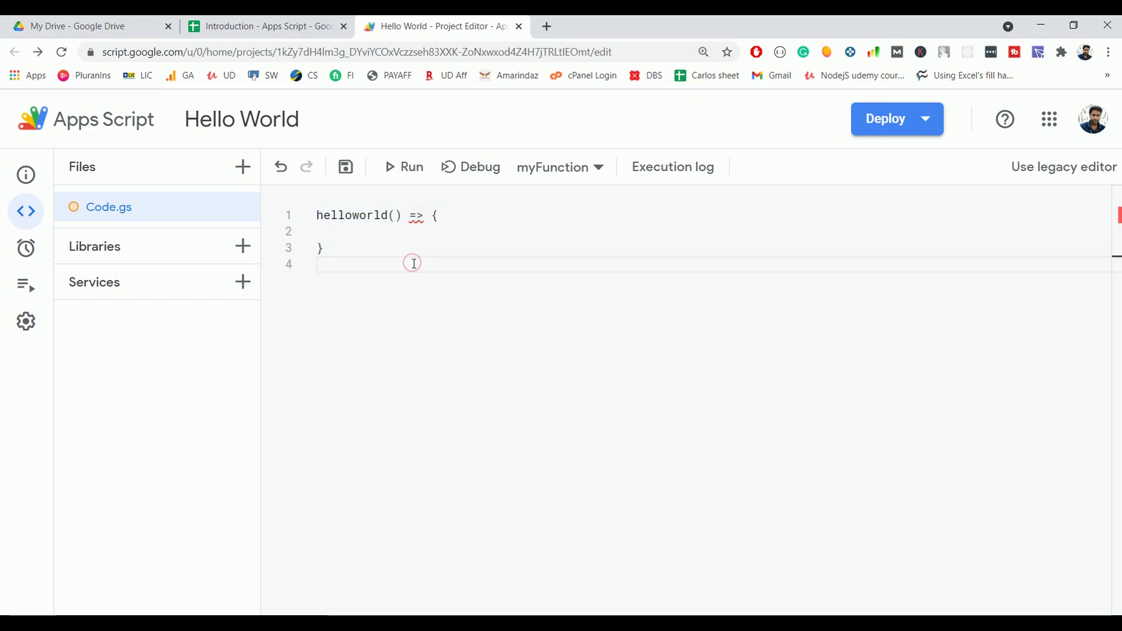
{"action": "key", "text": "ctrl+z"}
{"action": "key", "text": "ctrl+z"}
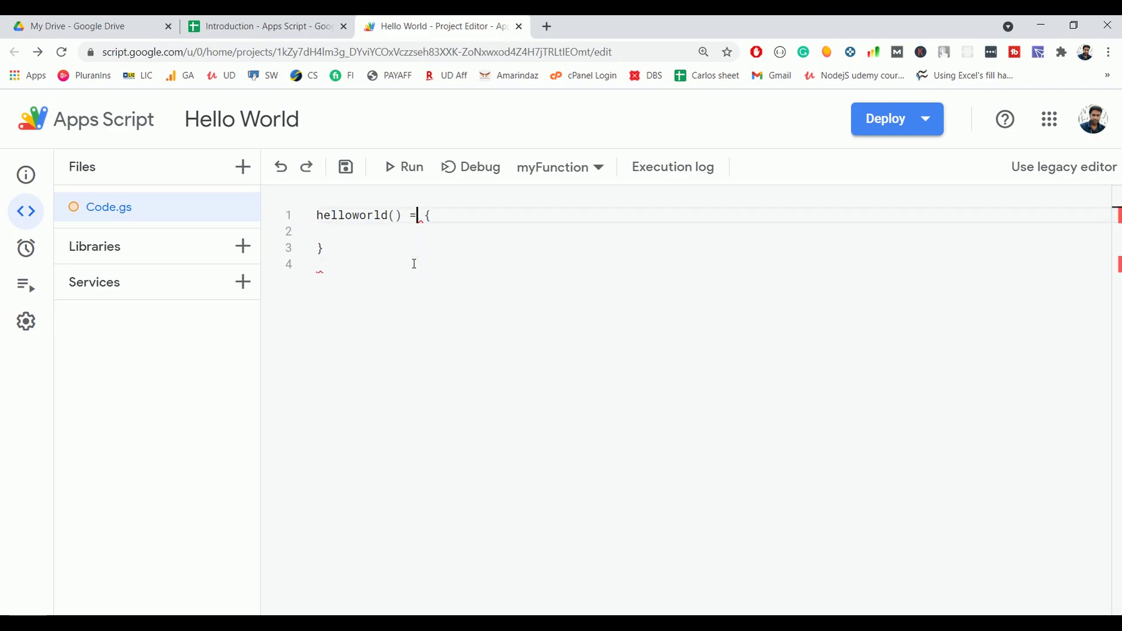
{"action": "type", "text": "?"}
{"action": "key", "text": "ctrl+z"}
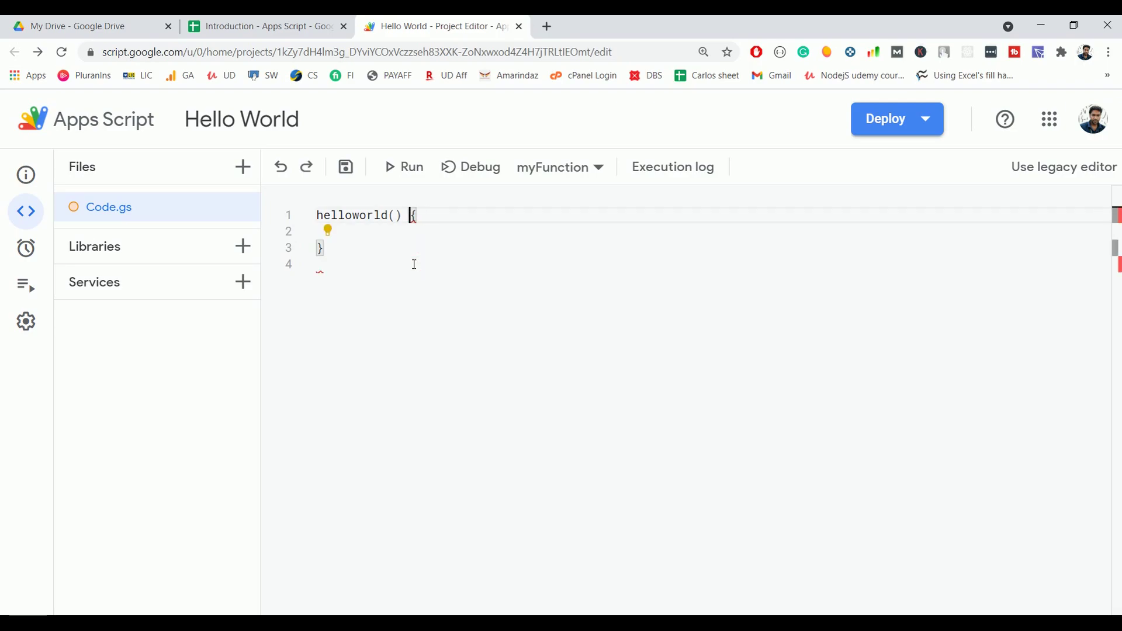
{"action": "key", "text": "ctrl+z"}
- Restore the function keyword and add Logger.log("Hello World") inside helloworld
{"action": "left_click", "coordinate": [412, 265]}
{"action": "left_click", "coordinate": [397, 238]}
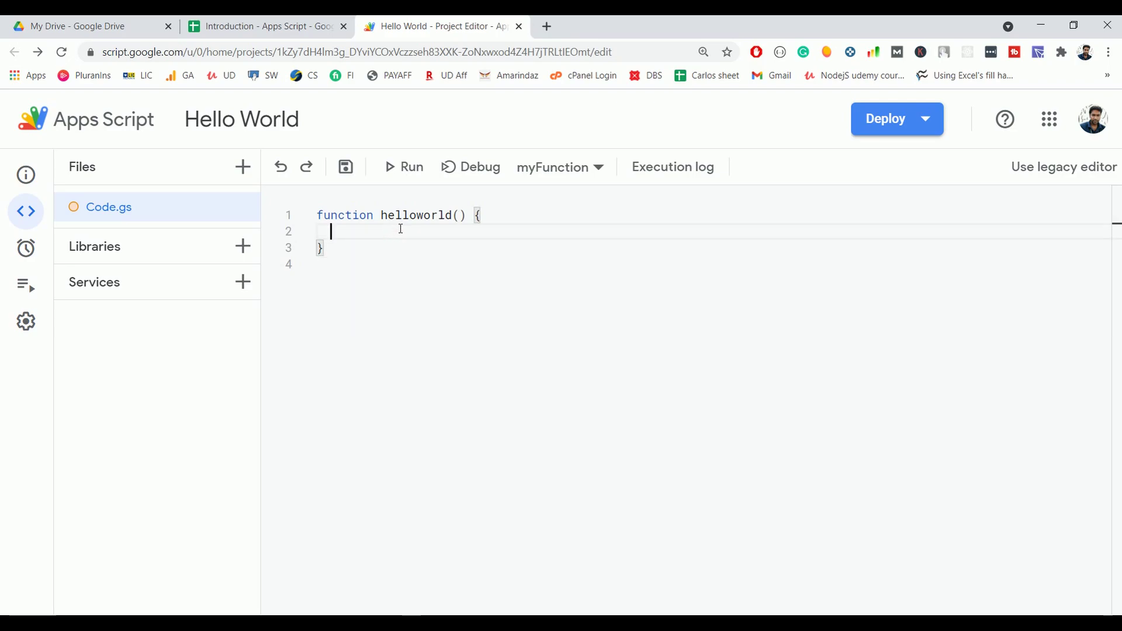
{"action": "type", "text": "Lo"}
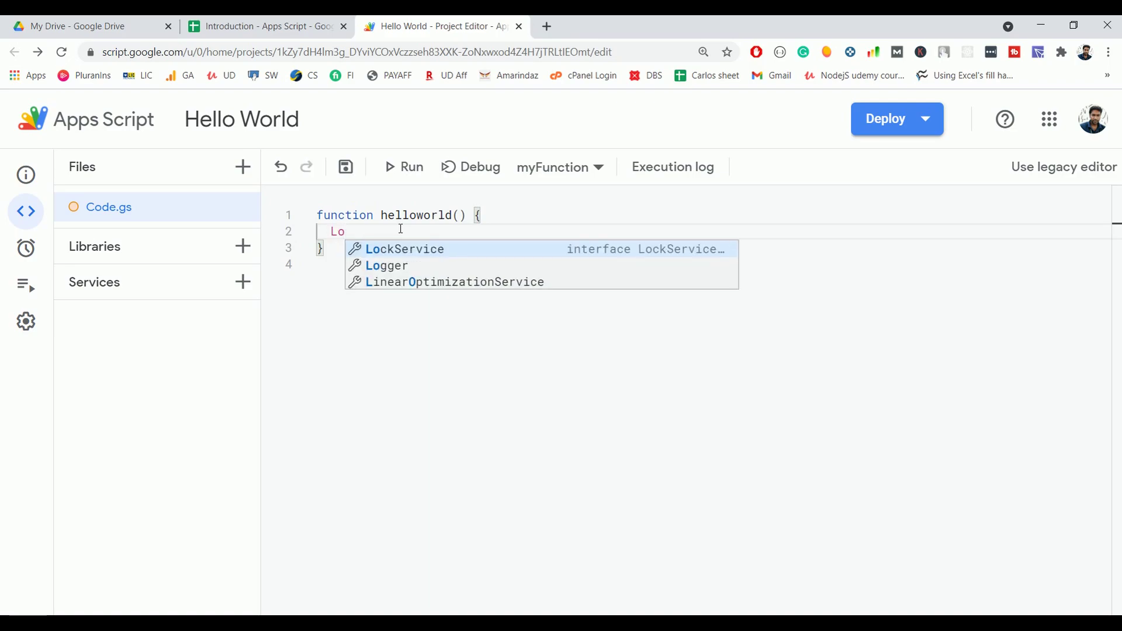
{"action": "type", "text": "g"}
{"action": "key", "text": "Return"}
{"action": "type", "text": "."}
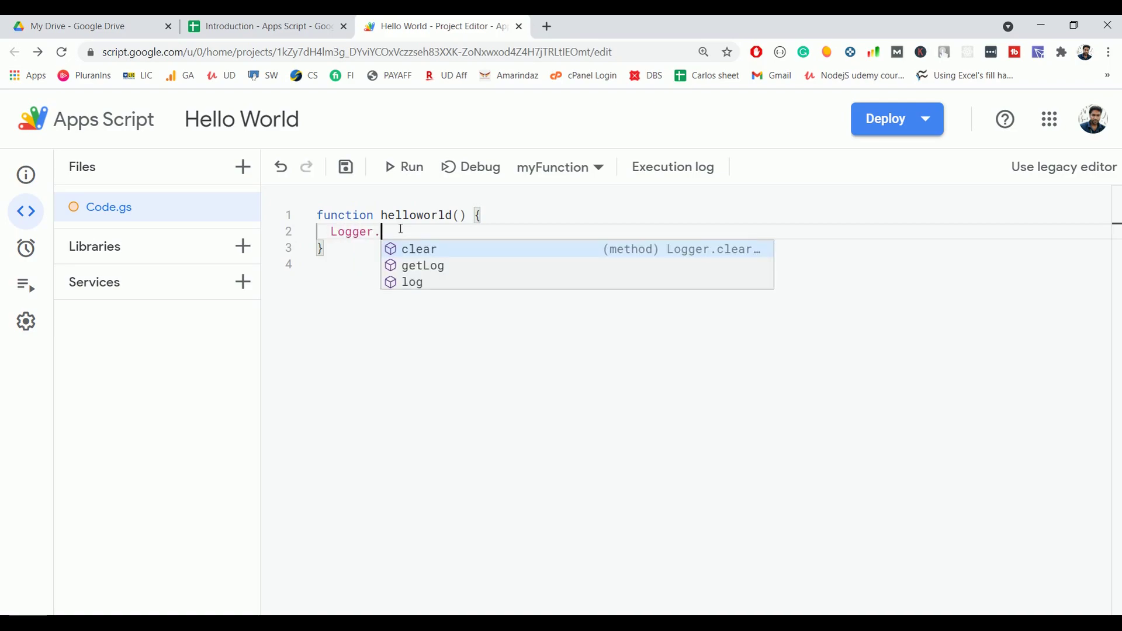
{"action": "key", "text": "Down"}
{"action": "key", "text": "Down"}
{"action": "key", "text": "Return"}
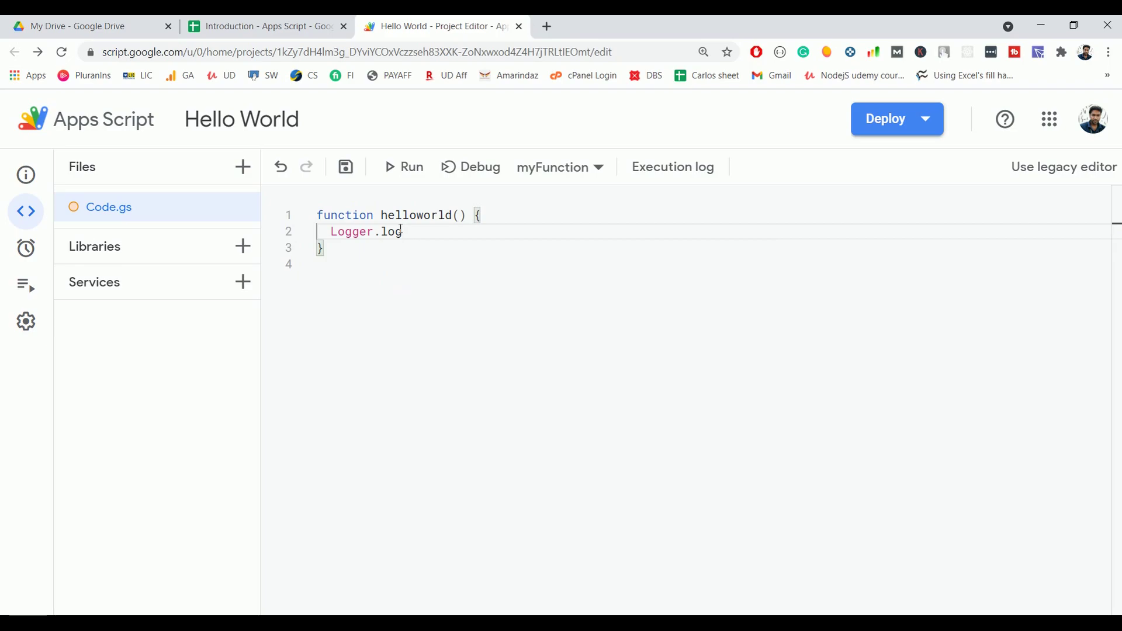
{"action": "type", "text": "(\""}
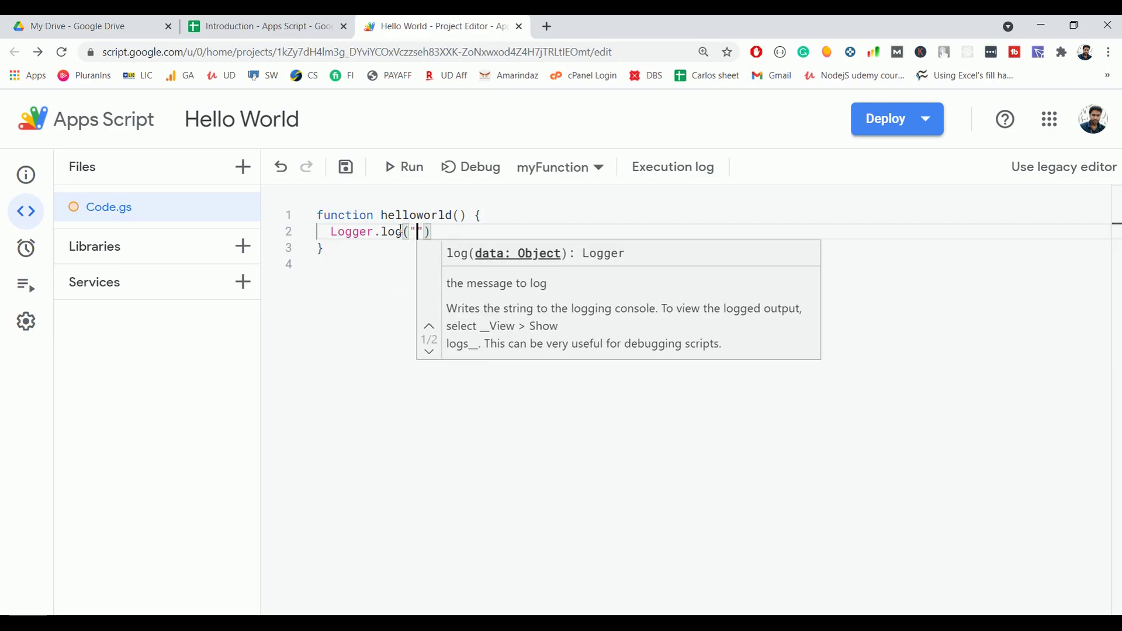
{"action": "type", "text": "Hel"}
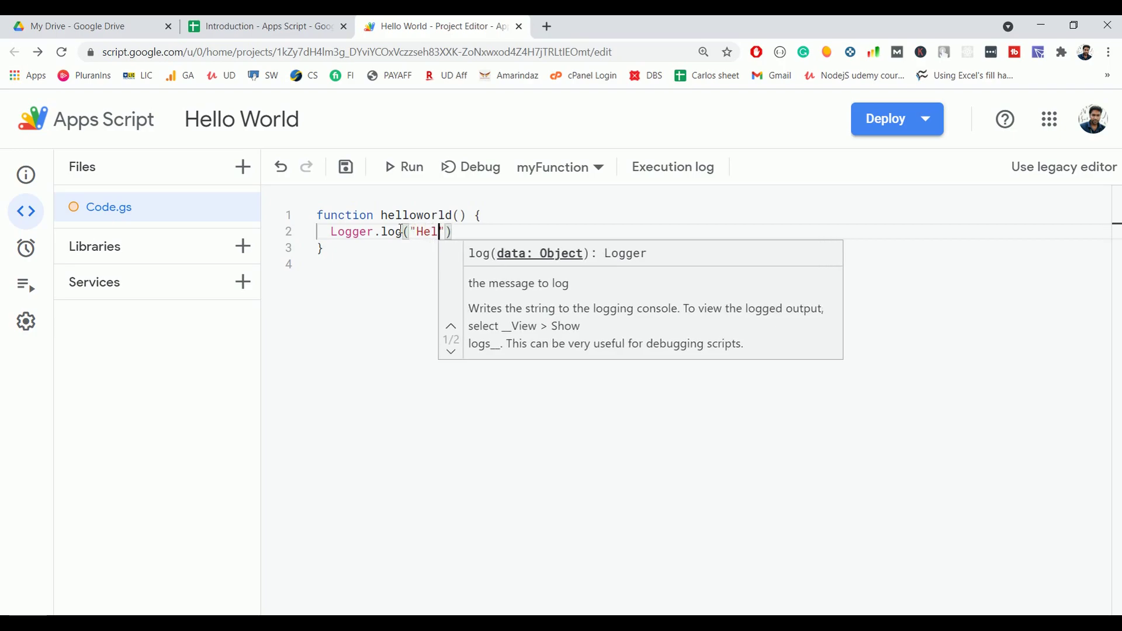
{"action": "type", "text": "lo W"}
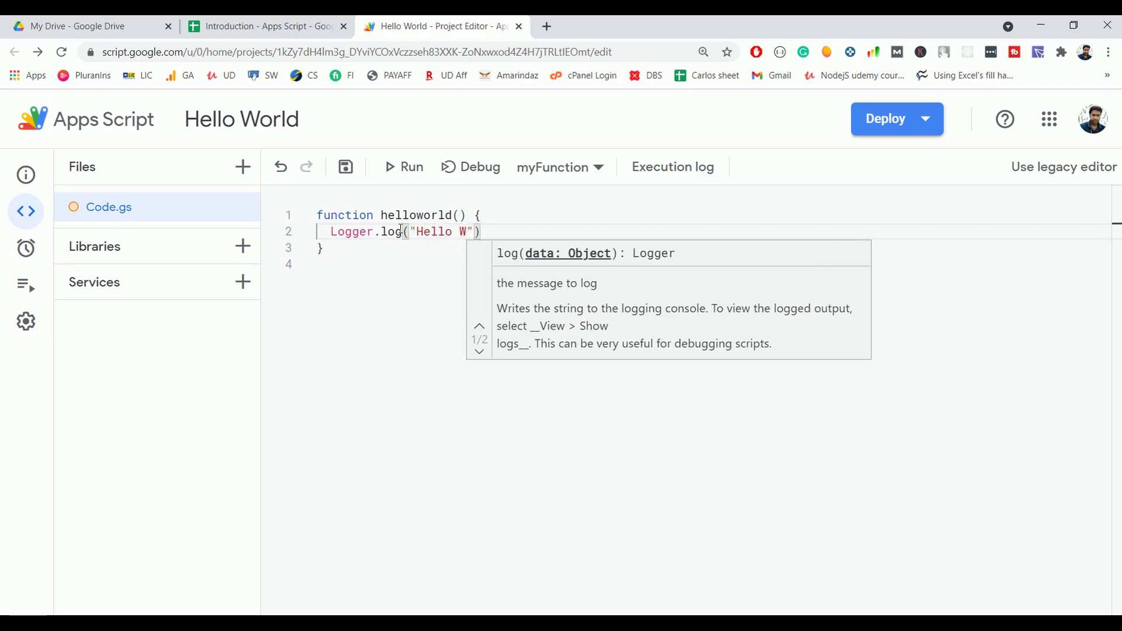
{"action": "type", "text": "orld"}
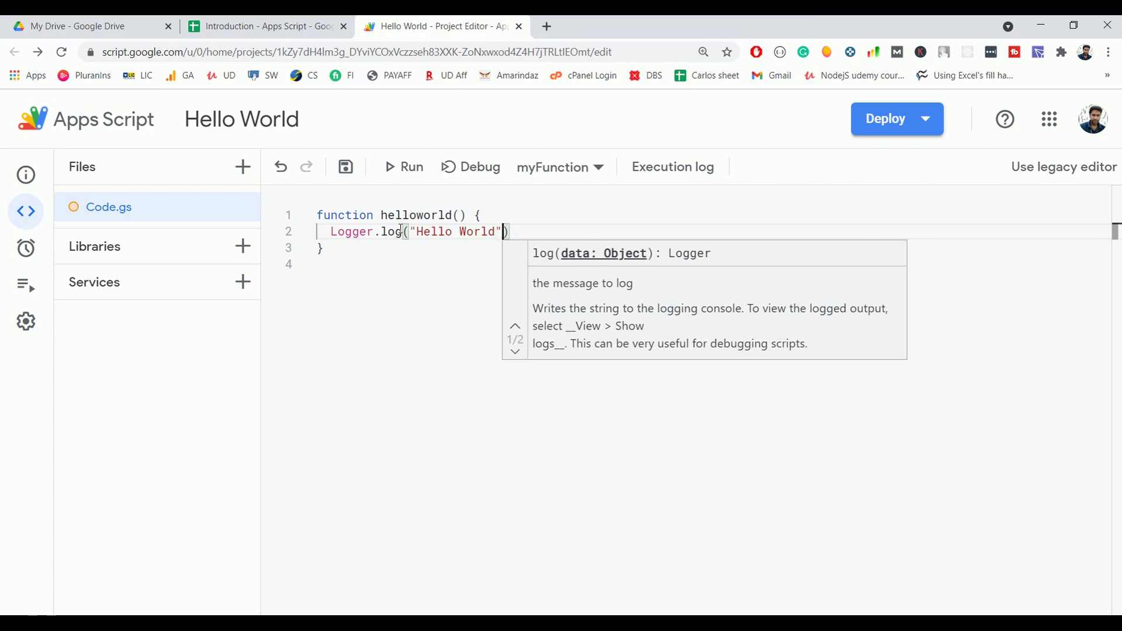
{"action": "left_click", "coordinate": [393, 266]}
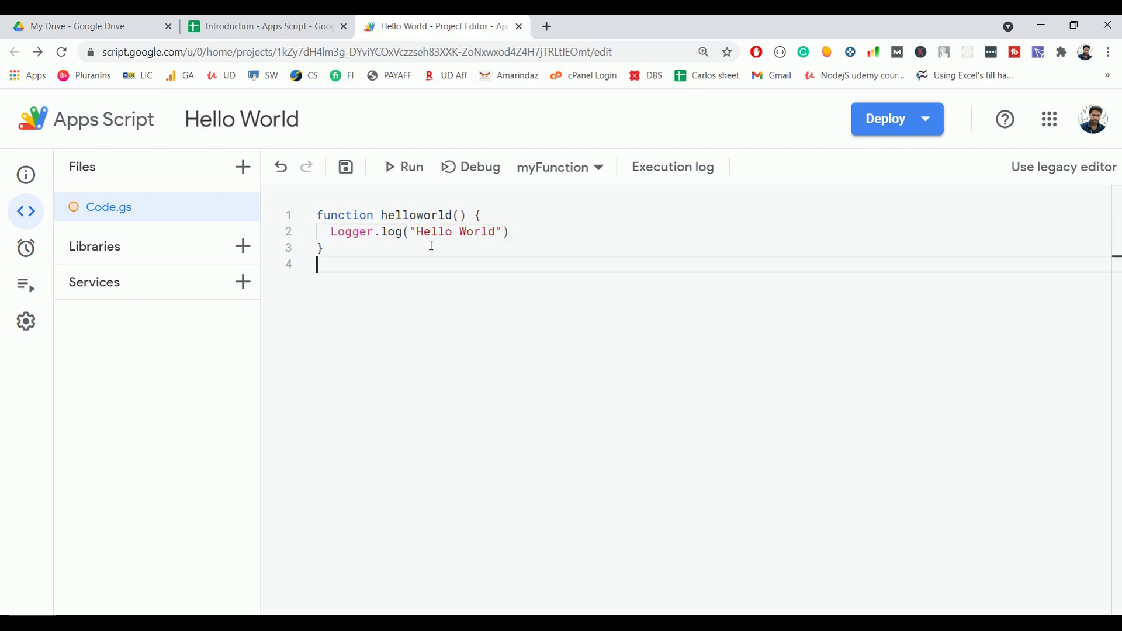
{"action": "left_click_drag", "start_coordinate": [417, 230], "coordinate": [498, 232]}
- Save and run helloworld, then check the started, Hello World and completed log entries
{"action": "left_click", "coordinate": [479, 289]}
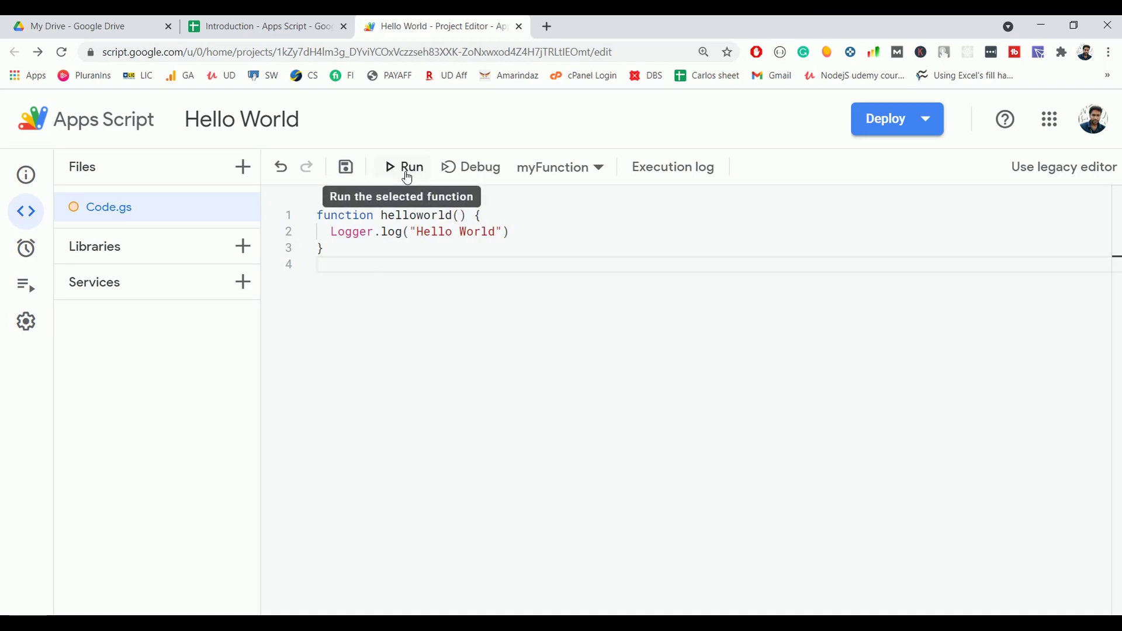
{"action": "left_click", "coordinate": [347, 168]}
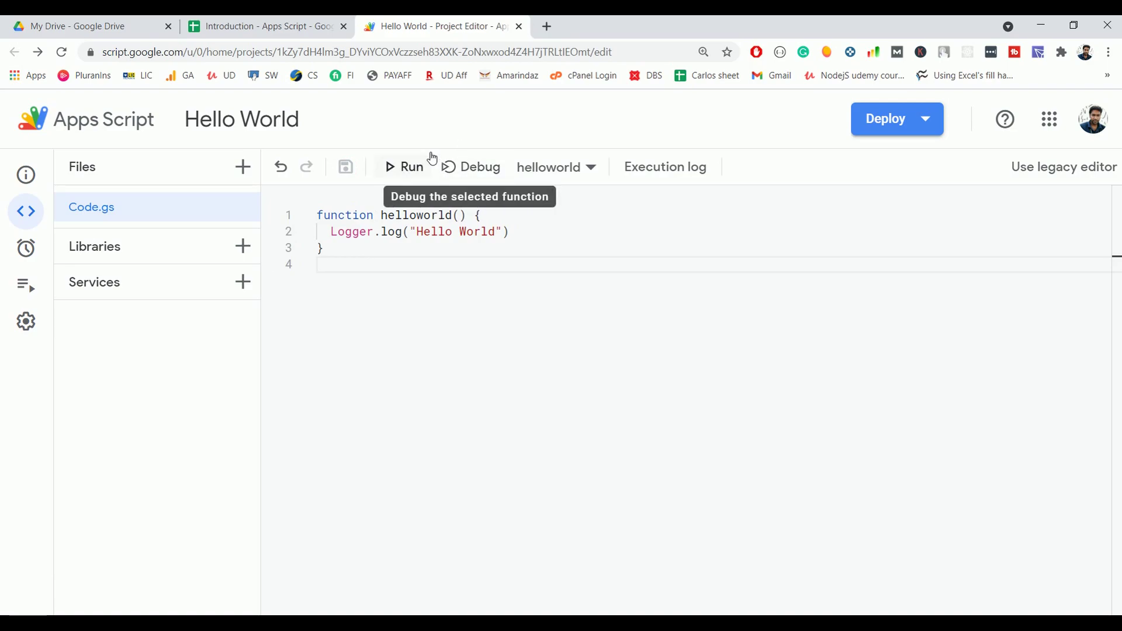
{"action": "left_click", "coordinate": [409, 173]}
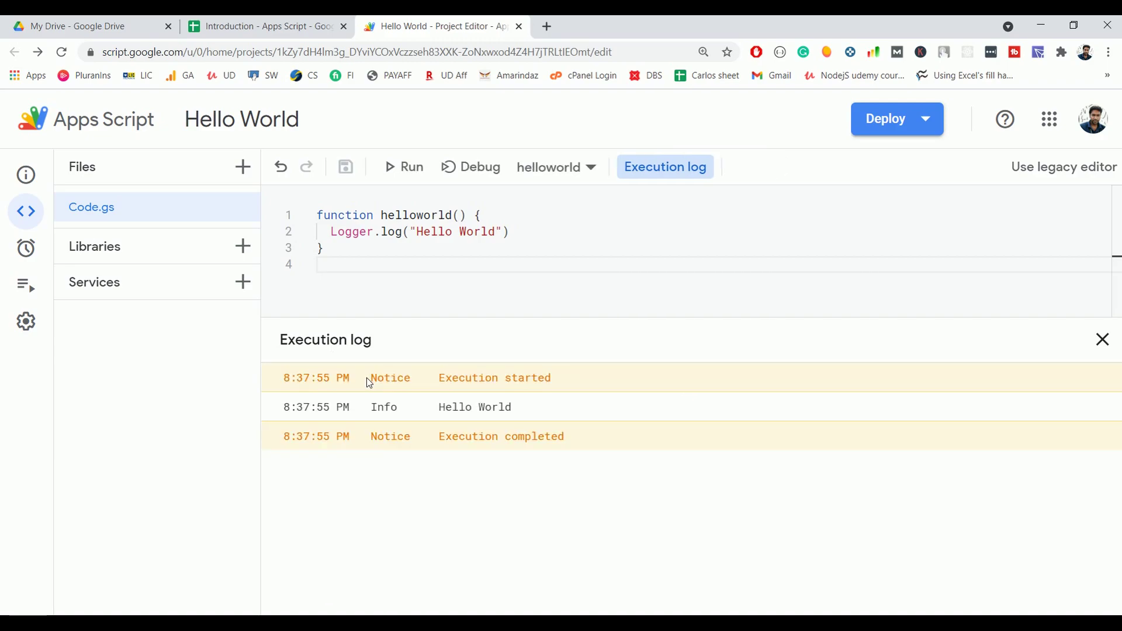
{"action": "left_click_drag", "start_coordinate": [431, 377], "coordinate": [552, 379]}
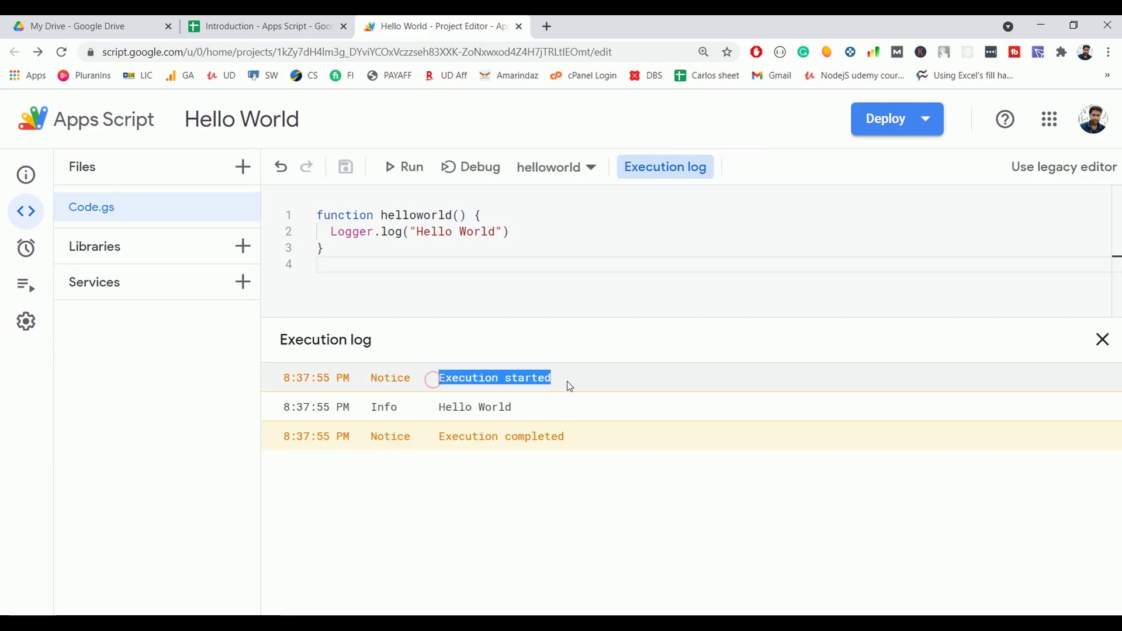
{"action": "left_click_drag", "start_coordinate": [435, 409], "coordinate": [513, 410]}
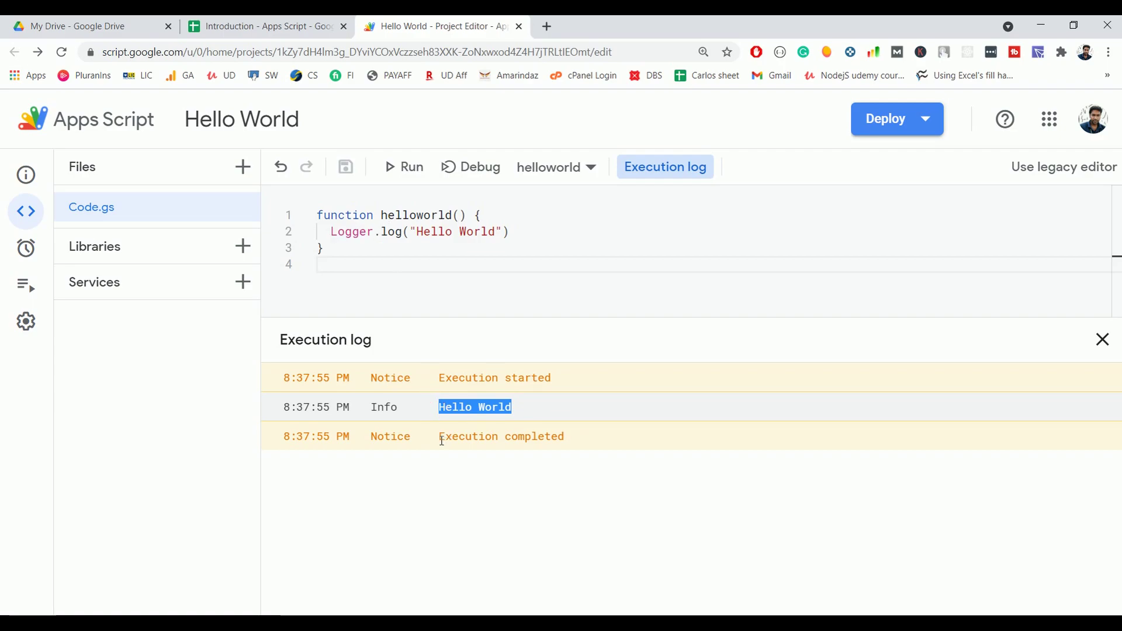
{"action": "left_click_drag", "start_coordinate": [440, 438], "coordinate": [580, 448]}
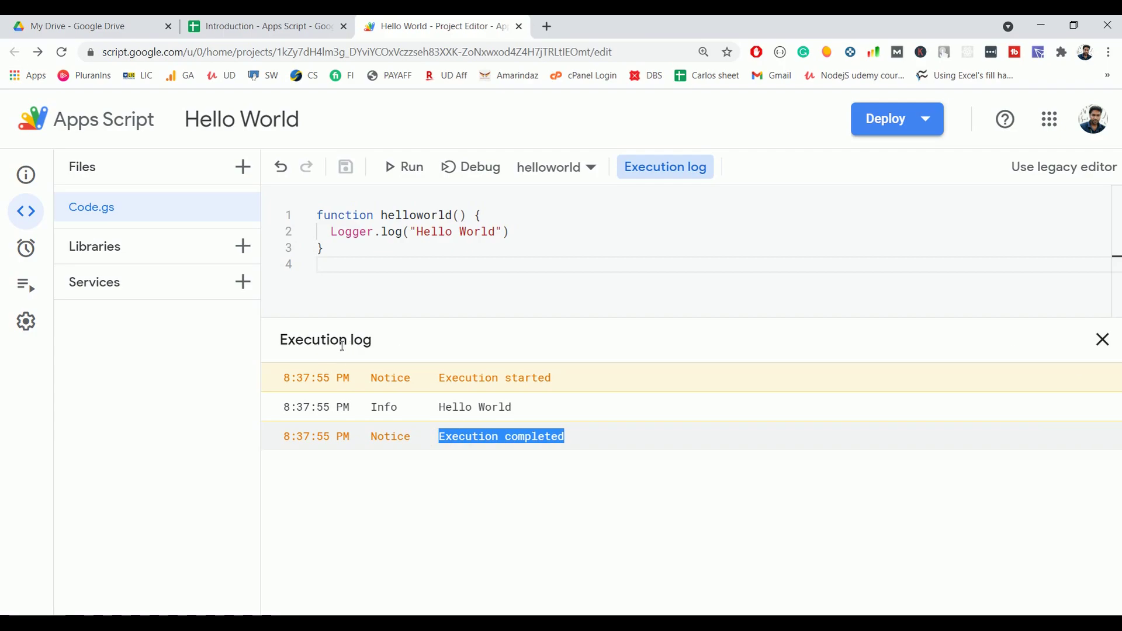
- Close the execution log and select all the code in Code.gs
{"action": "left_click", "coordinate": [1103, 339]}
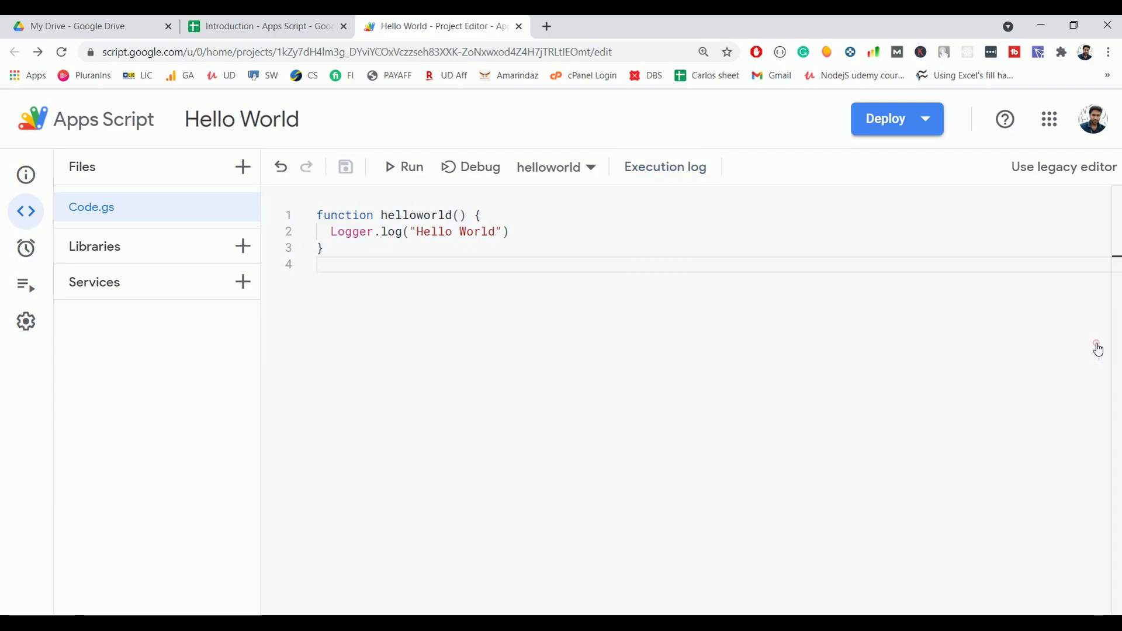
{"action": "left_click", "coordinate": [403, 314]}
{"action": "key", "text": "ctrl+a"}
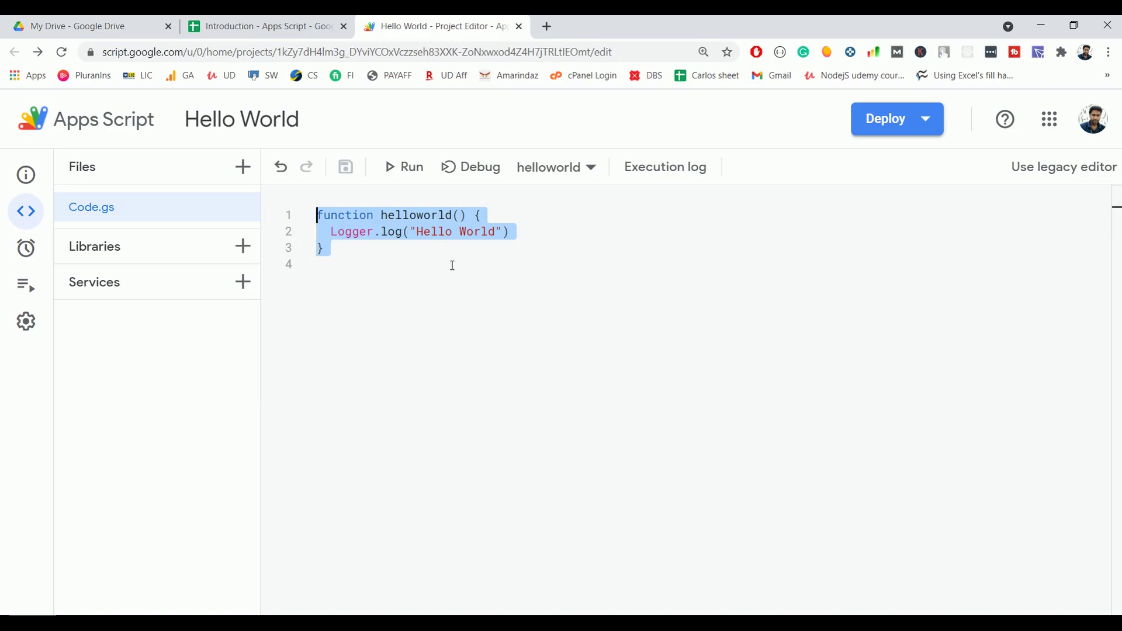